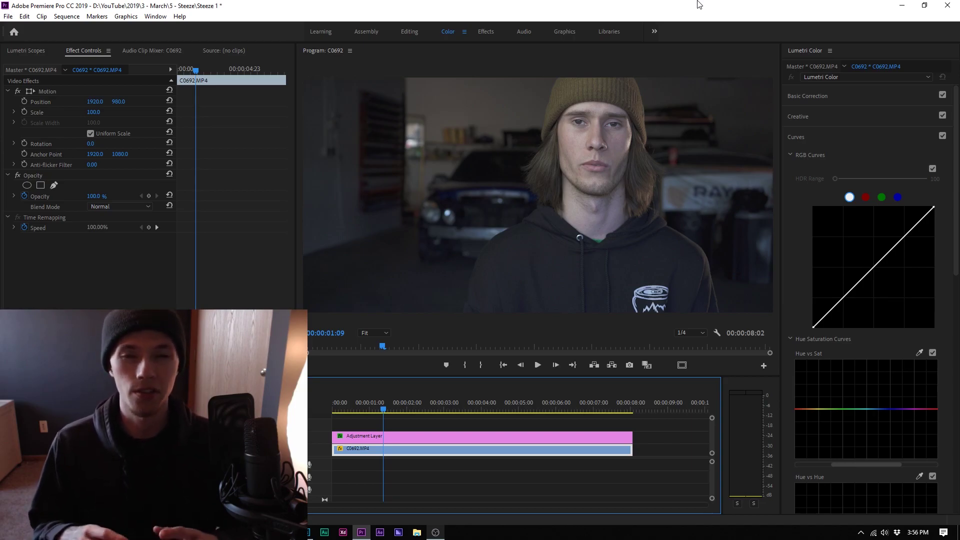
Move the playhead to the frame to grade and add the Export Frame control to the Program monitor's transport bar.
mouse_move(463, 407)
left_mouse_down()
mouse_move(385, 405)
mouse_move(448, 401)
left_mouse_up()
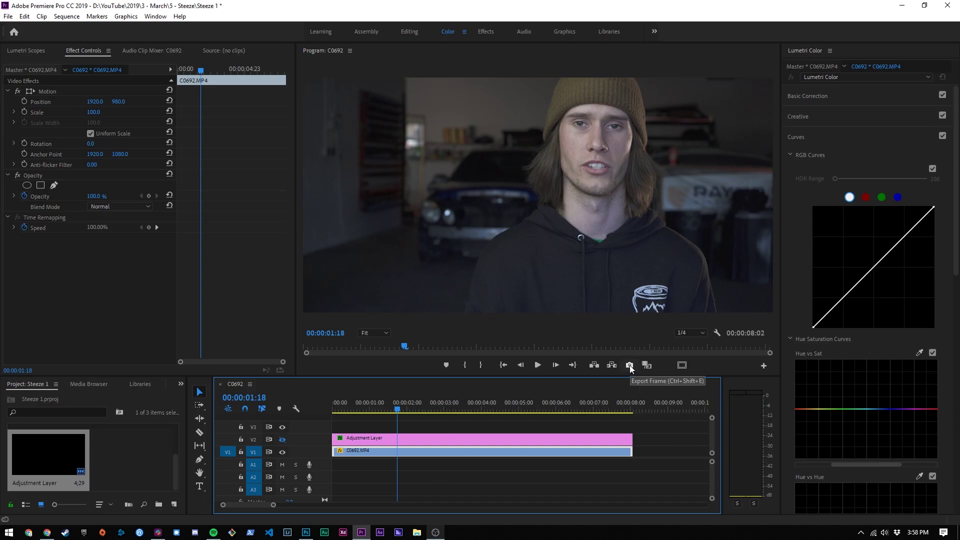
left_click(763, 366)
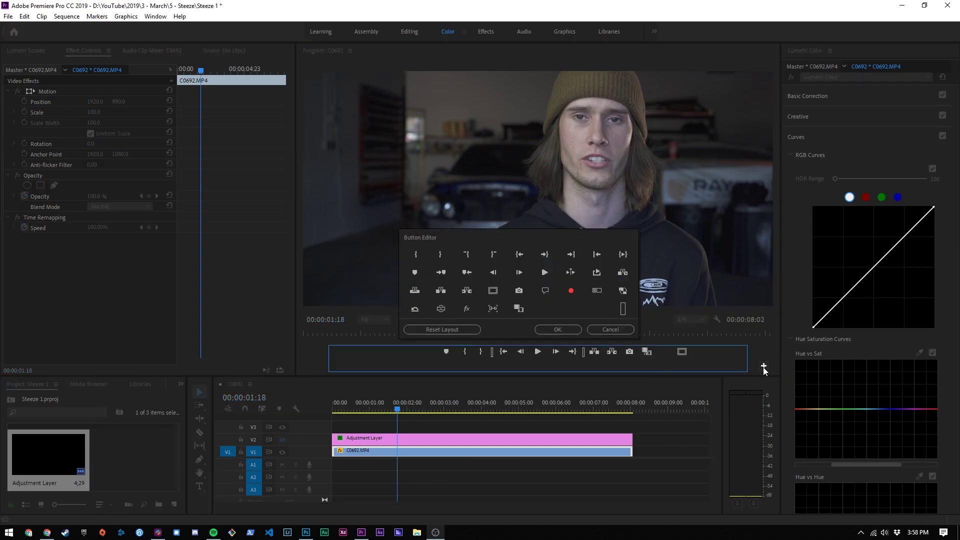
left_click_drag(520, 293, 630, 355)
left_click(570, 329)
Export the current frame as a still and open C0692.00_00_01_17.Still001 from the Color Grade Test folder in Photoshop.
left_click(630, 366)
left_click(469, 234)
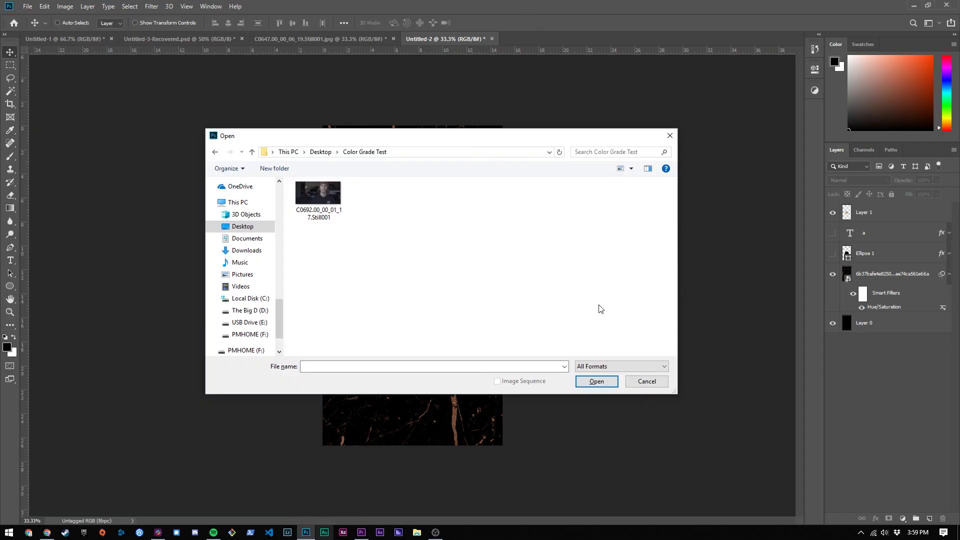
double_click(318, 196)
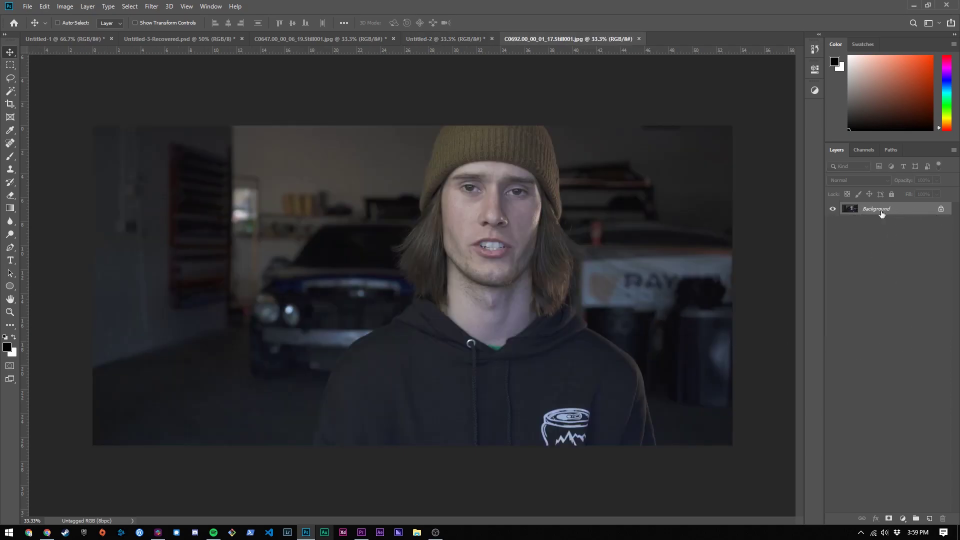
Add a Curves adjustment layer with a contrast S-curve and a raised black point, and compare the image without it.
left_click(815, 90)
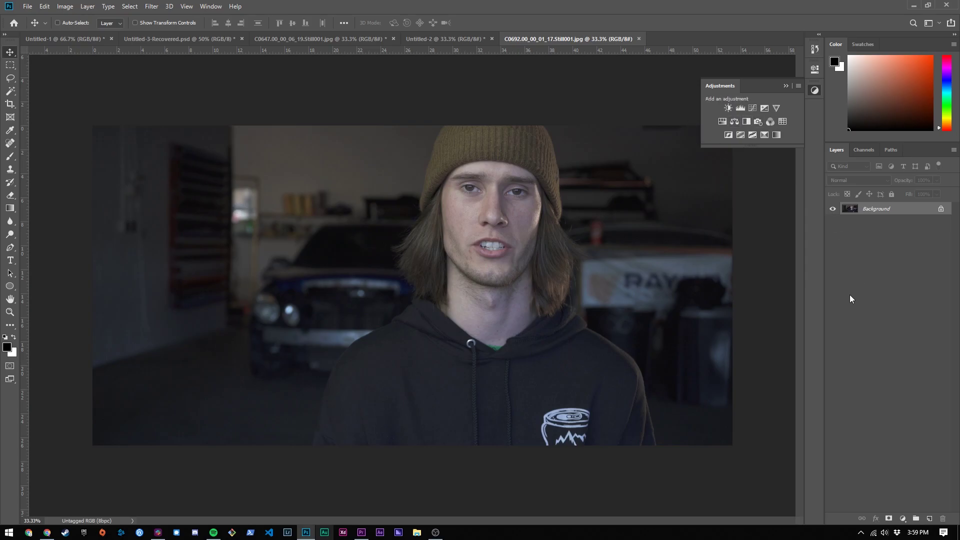
left_click(751, 109)
left_click_drag(711, 199, 715, 203)
left_click_drag(765, 141, 766, 142)
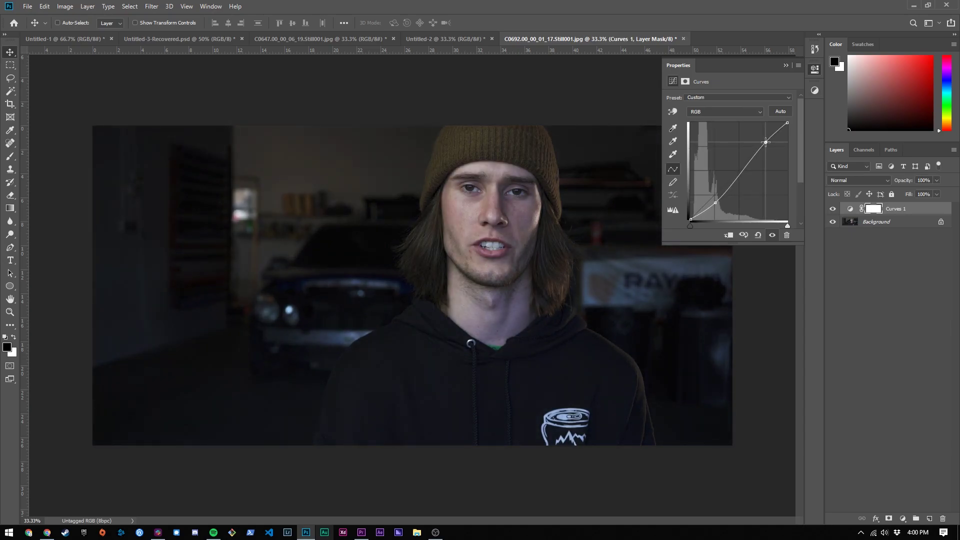
left_click_drag(690, 218, 687, 216)
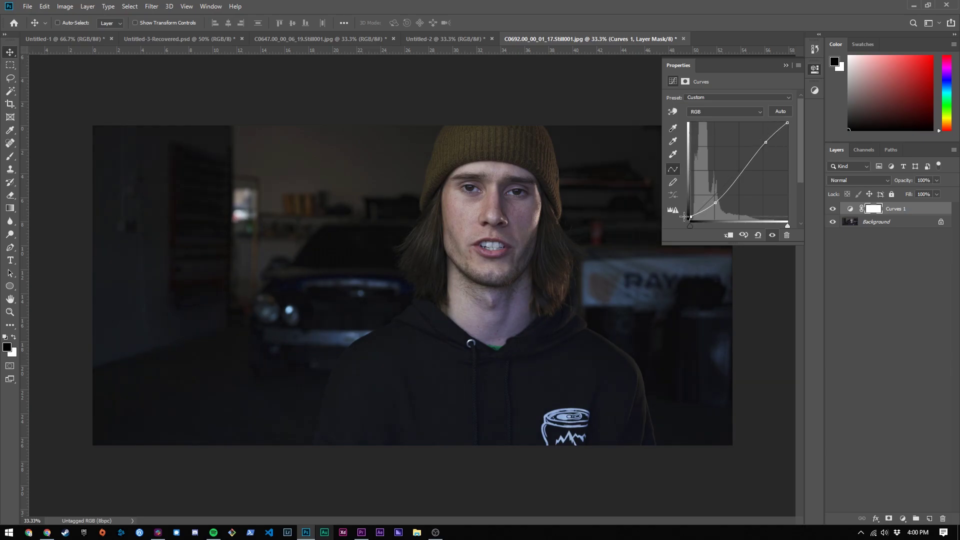
left_click(864, 294)
left_click(831, 209)
left_click(831, 209)
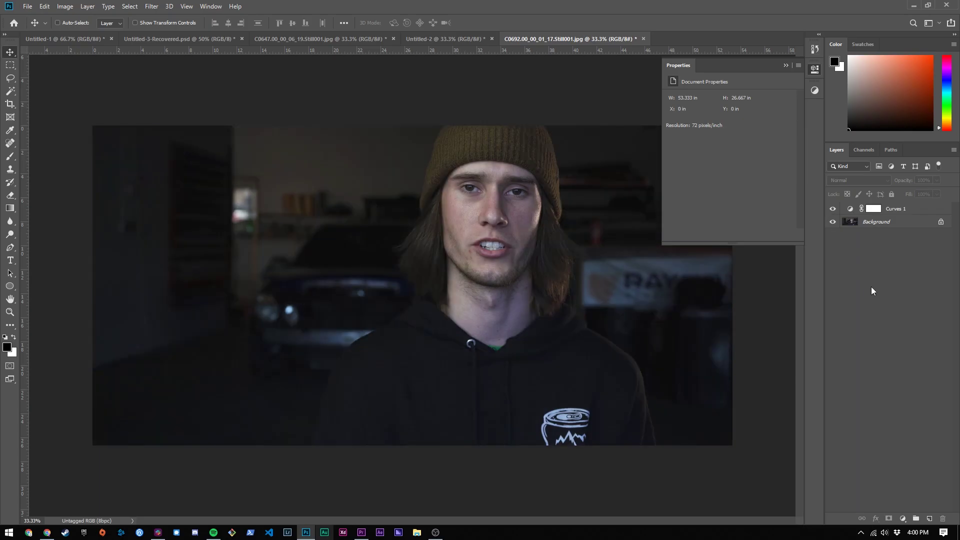
Add a Gradient Map adjustment layer above the Curves layer.
left_click(814, 70)
left_click(815, 69)
left_click(814, 90)
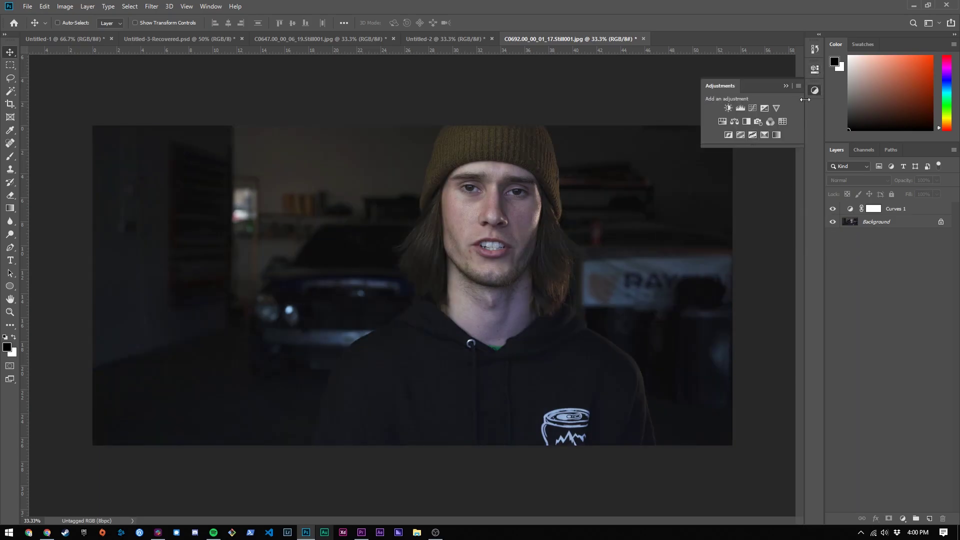
left_click(776, 134)
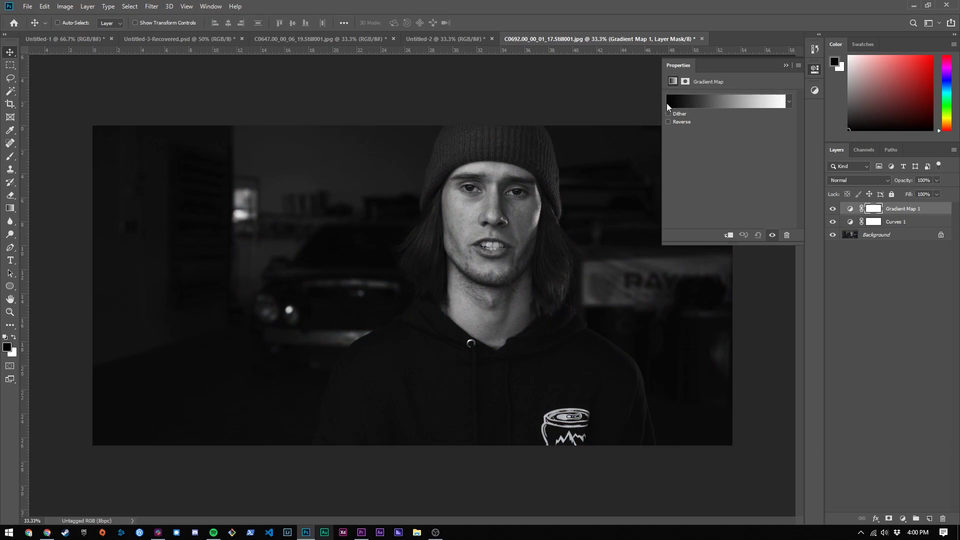
Try the Spectrum and Blue, Red, Yellow presets on the gradient map, and apply the Red, Green preset.
left_click(743, 110)
double_click(575, 260)
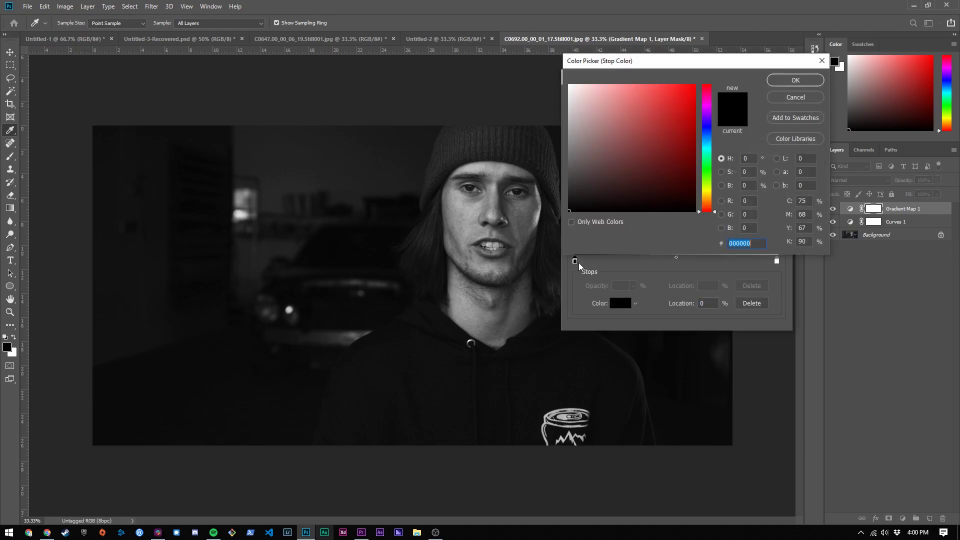
left_click(795, 97)
left_click(631, 128)
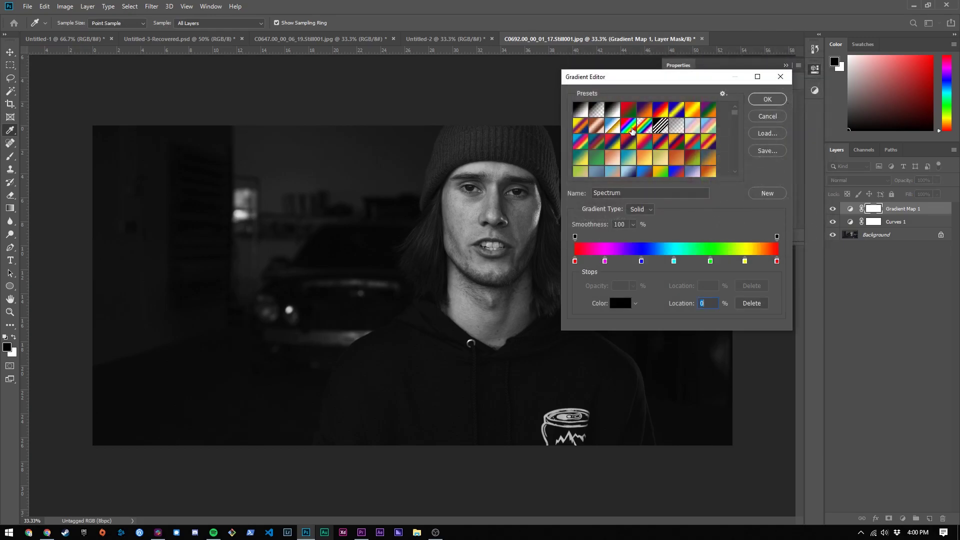
left_click_drag(618, 78, 671, 76)
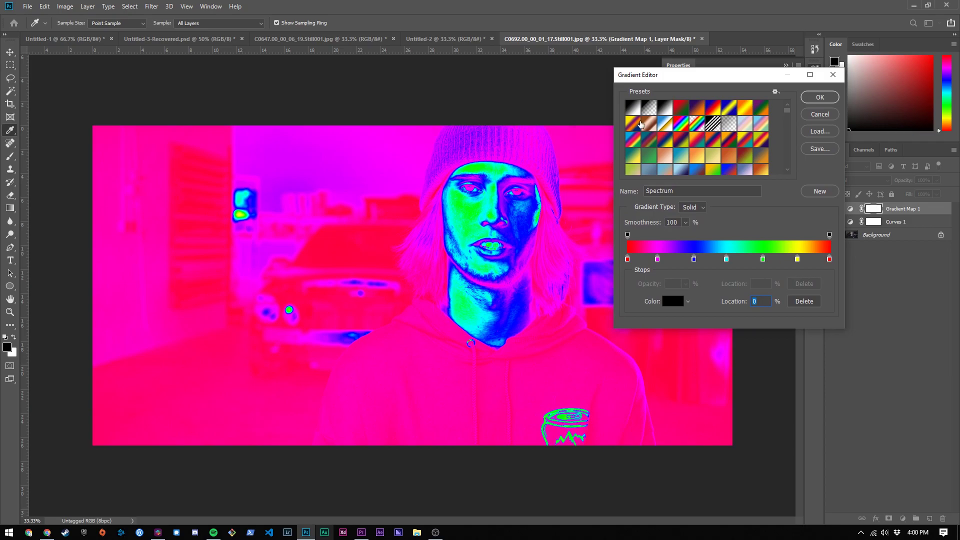
left_click(681, 107)
left_click(712, 114)
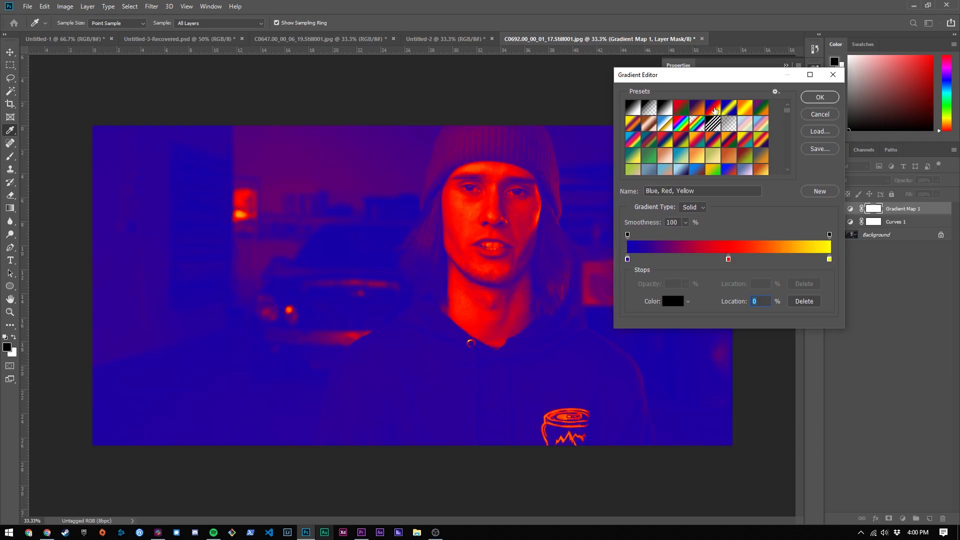
left_click(681, 108)
left_click(810, 100)
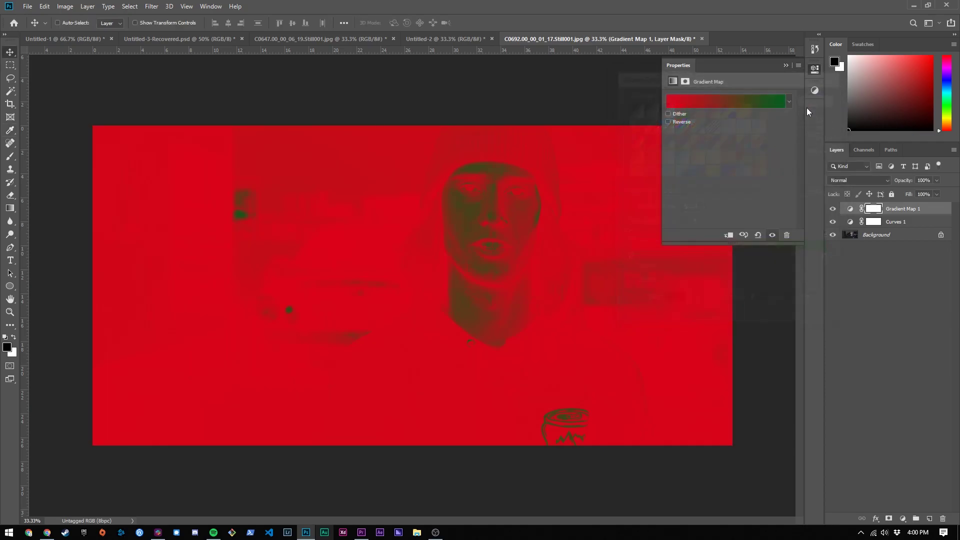
Try the Overlay blending mode on the Gradient Map layer, and set it to Soft Light at 100% opacity.
left_click(850, 181)
left_click(850, 286)
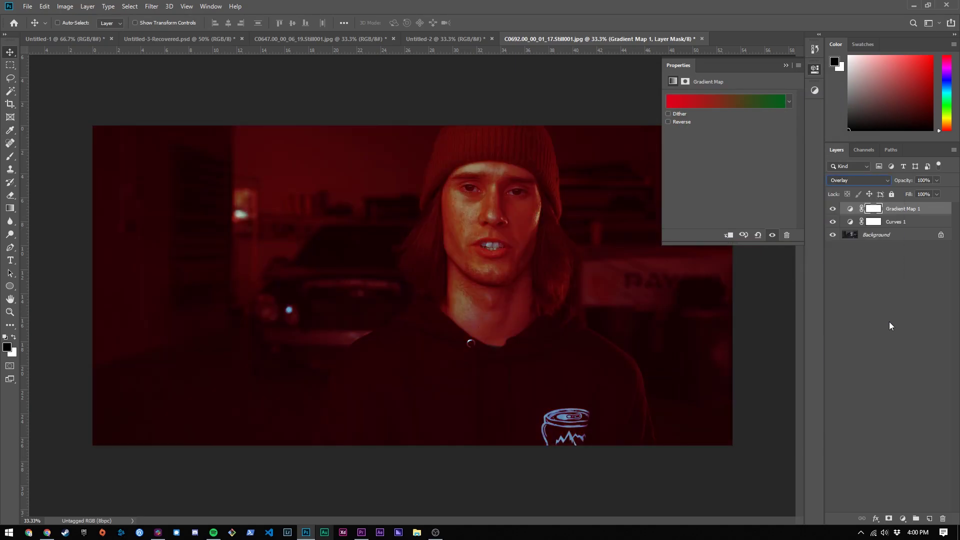
left_click(850, 166)
left_click(858, 168)
left_click(859, 181)
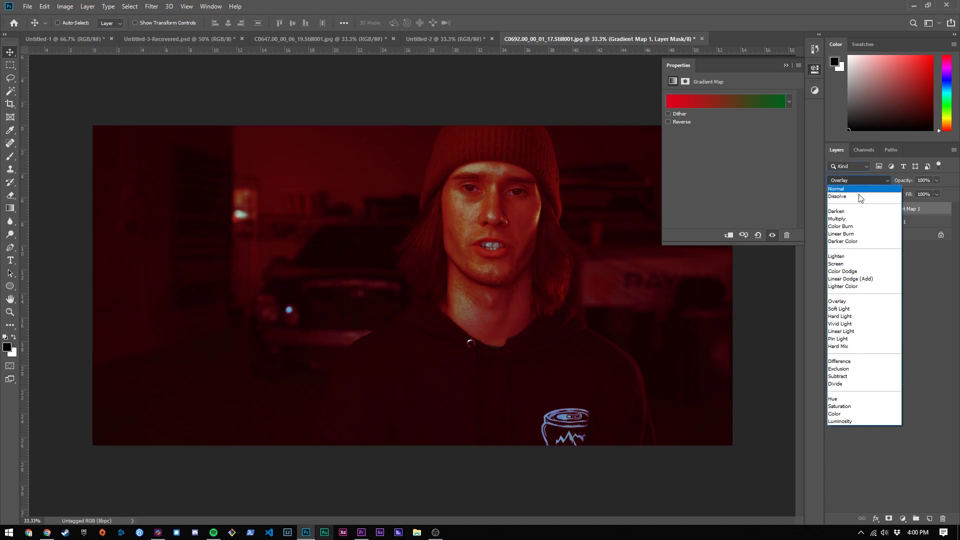
left_click(851, 308)
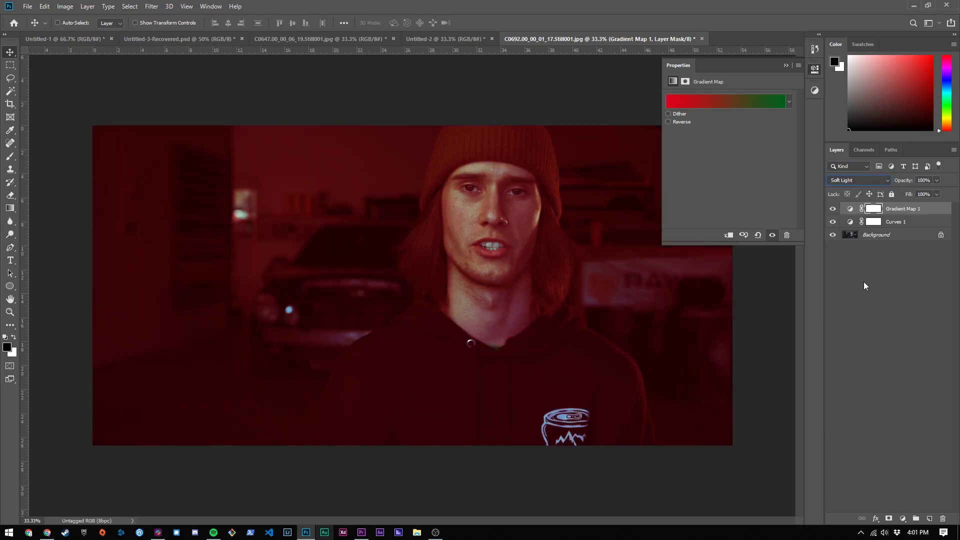
mouse_move(902, 181)
left_mouse_down()
mouse_move(866, 186)
mouse_move(906, 184)
left_mouse_up()
Load the Foreground to Background preset into the gradient map and set its dark stop to the teal colour 0b2933.
left_click(727, 105)
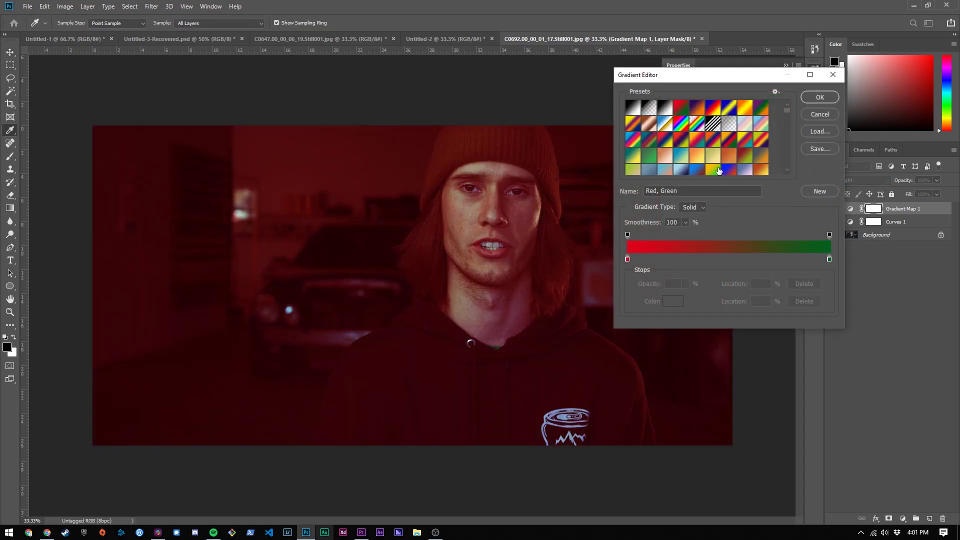
left_click(634, 110)
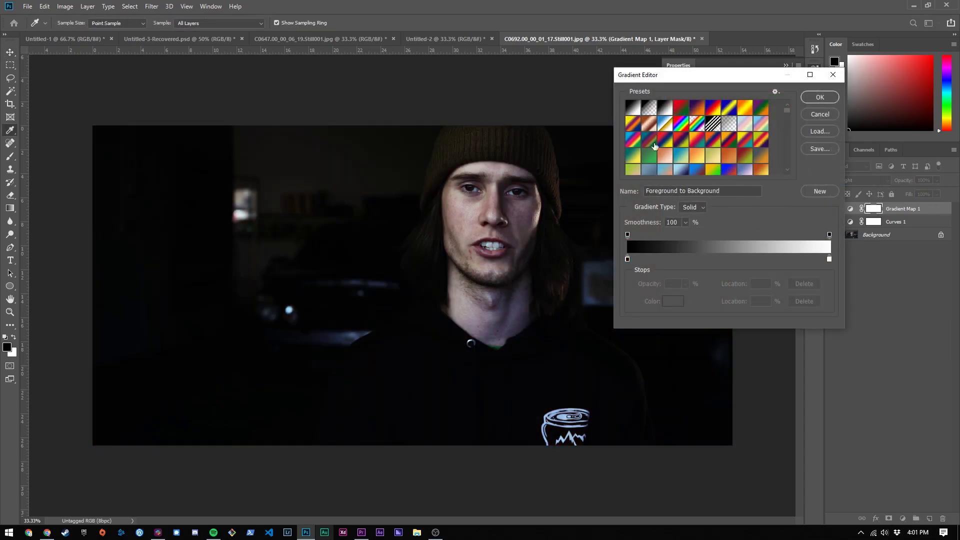
double_click(628, 260)
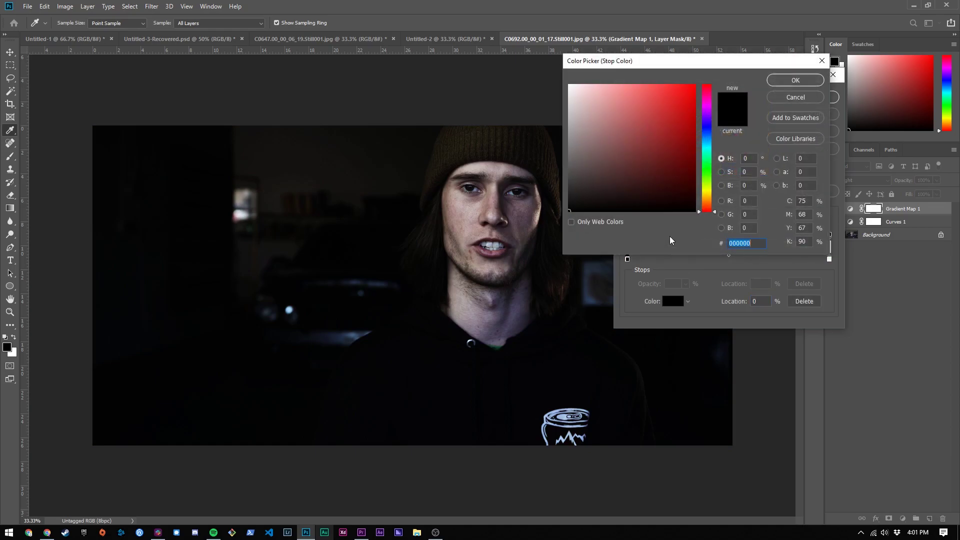
left_click(709, 133)
left_click_drag(625, 194, 668, 186)
left_click_drag(709, 136, 706, 142)
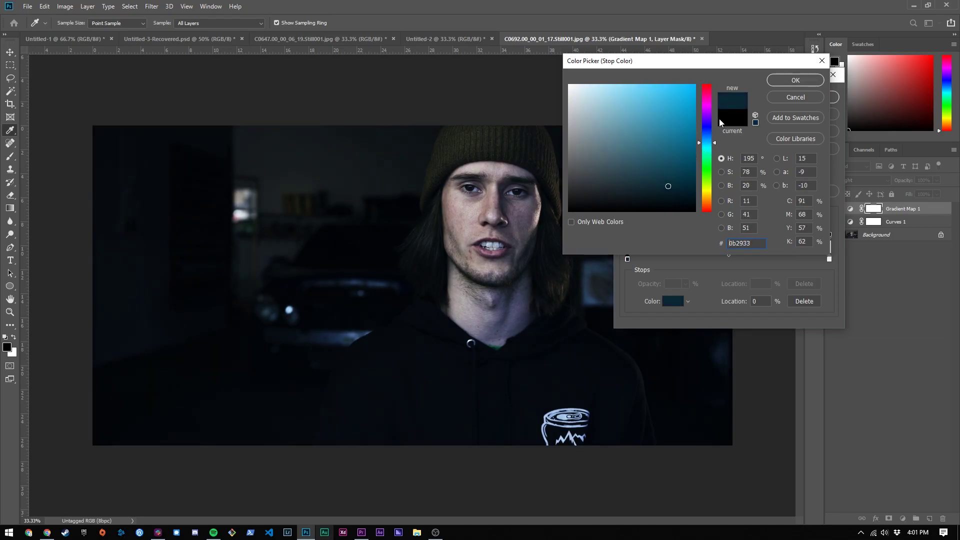
left_click(786, 85)
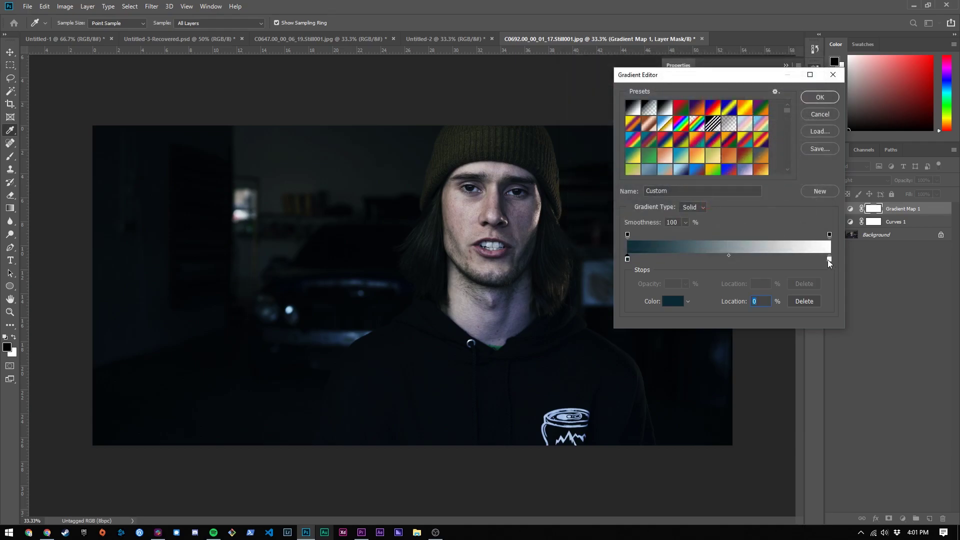
Set the gradient's light stop to the orange colour f09a78 and apply the edited gradient.
left_click(830, 260)
double_click(830, 259)
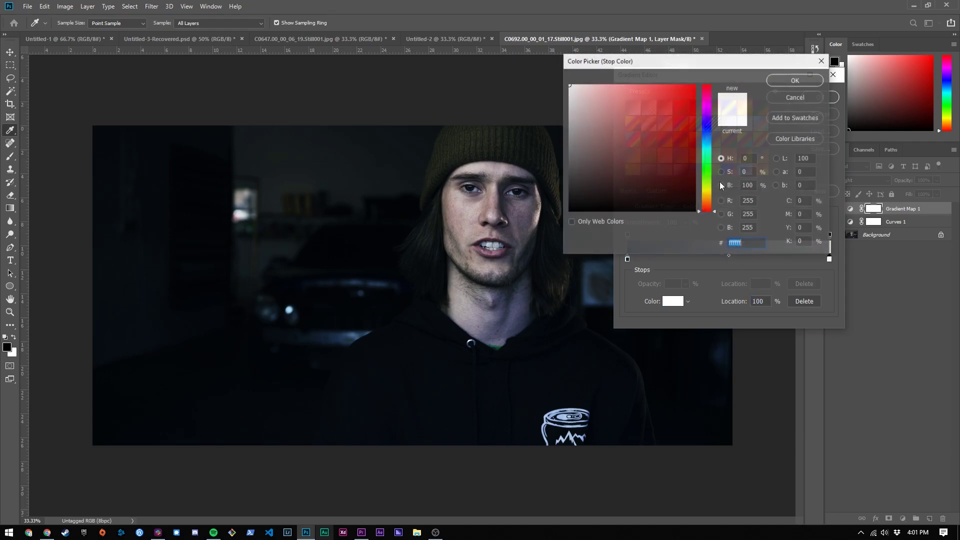
type("f0c178")
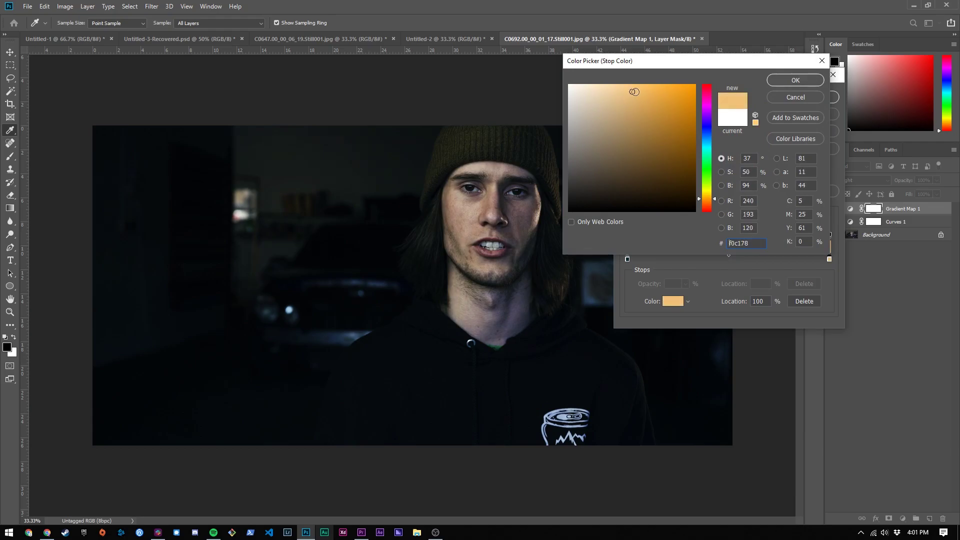
left_click_drag(707, 199, 706, 207)
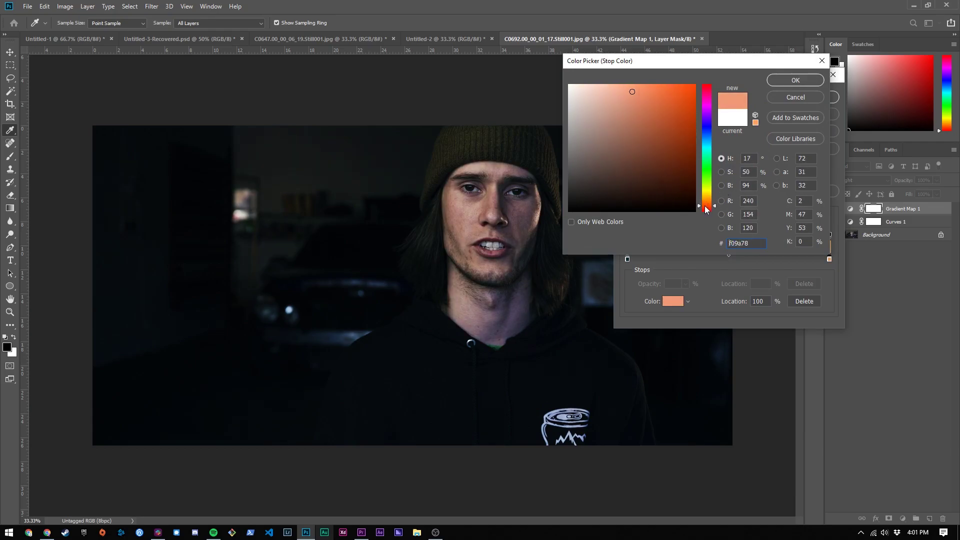
left_click(771, 82)
left_click(813, 97)
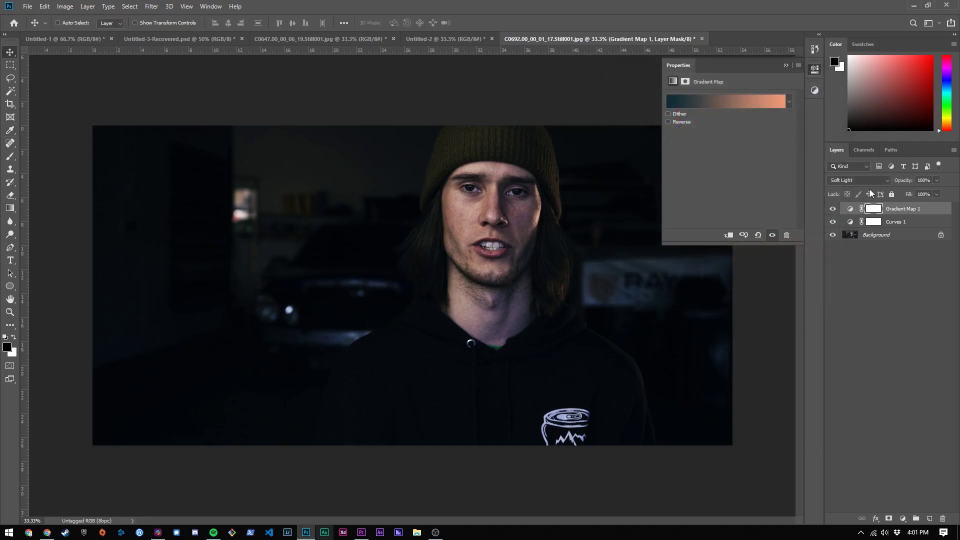
Lower the Gradient Map layer's opacity and compare the image with the adjustment hidden and shown.
left_click_drag(907, 181, 884, 184)
left_click(864, 314)
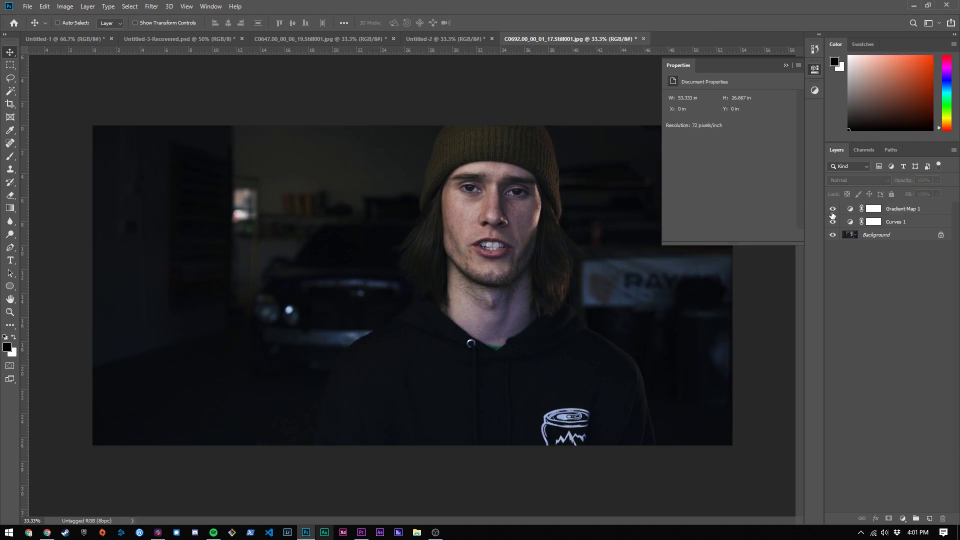
left_click(833, 221)
left_click(833, 221)
left_click(833, 222)
left_click(833, 221)
Add a Hue/Saturation adjustment layer with the Yellows at hue -27 and saturation +19, and compare the image without it.
left_click(815, 90)
left_click(722, 122)
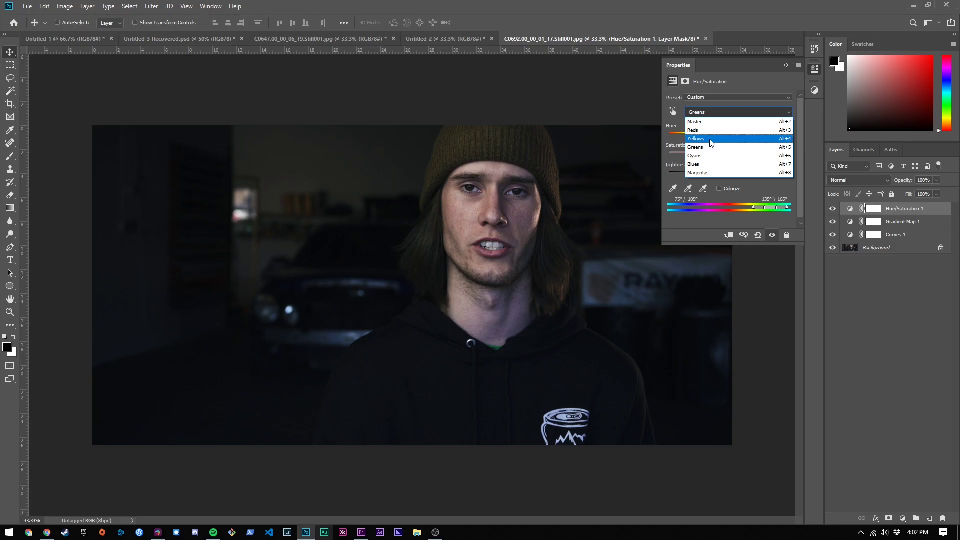
left_click(711, 140)
left_click_drag(728, 137, 715, 138)
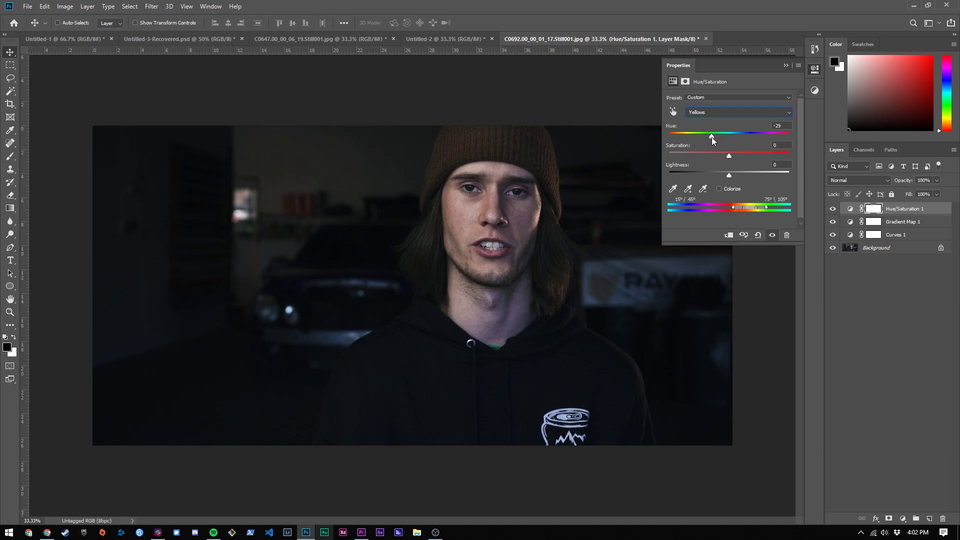
mouse_move(729, 152)
left_mouse_down()
mouse_move(738, 156)
mouse_move(732, 176)
mouse_move(741, 157)
left_mouse_up()
left_click(833, 209)
left_click(833, 209)
left_click(832, 209)
left_click(832, 210)
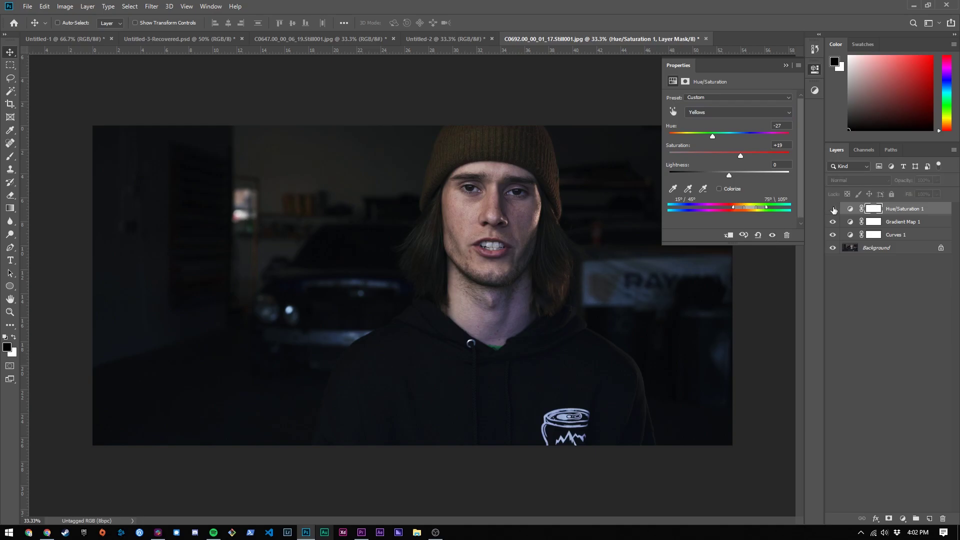
Target the Reds with a skin tone sampled from the face, raise their saturation and fine-tune their hue.
left_click(709, 112)
left_click(695, 131)
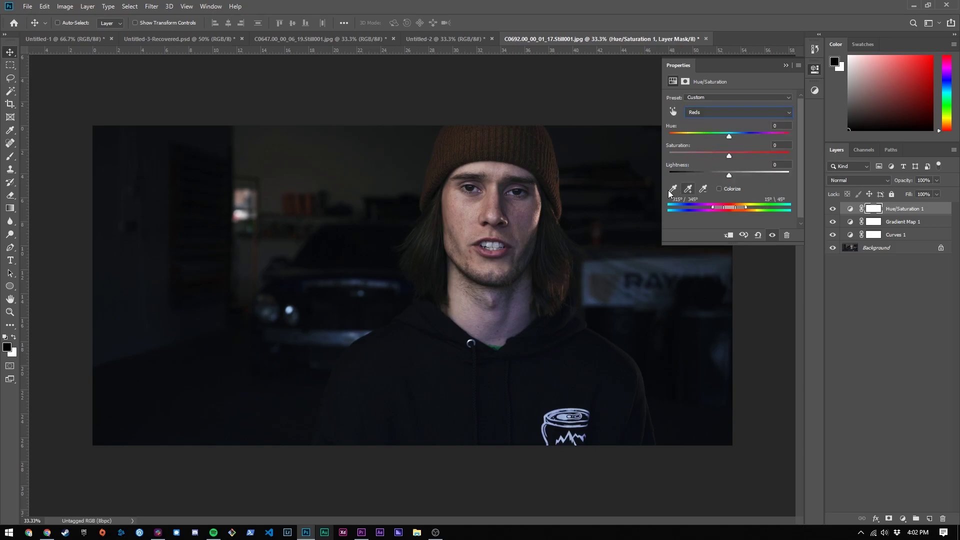
left_click(673, 188)
left_click(473, 212)
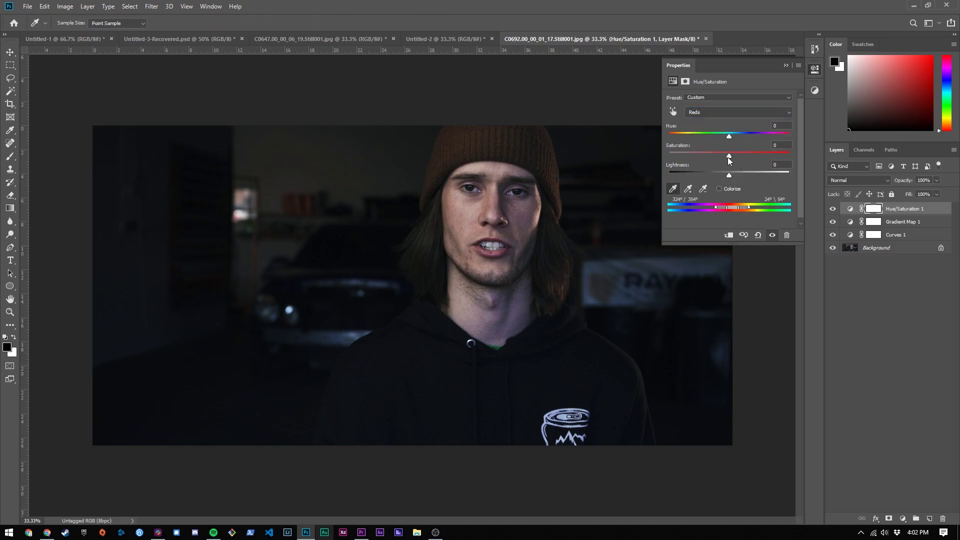
left_click_drag(729, 156, 749, 157)
left_click_drag(725, 136, 731, 137)
mouse_move(737, 156)
left_mouse_down()
mouse_move(716, 153)
mouse_move(740, 158)
left_mouse_up()
left_click(863, 288)
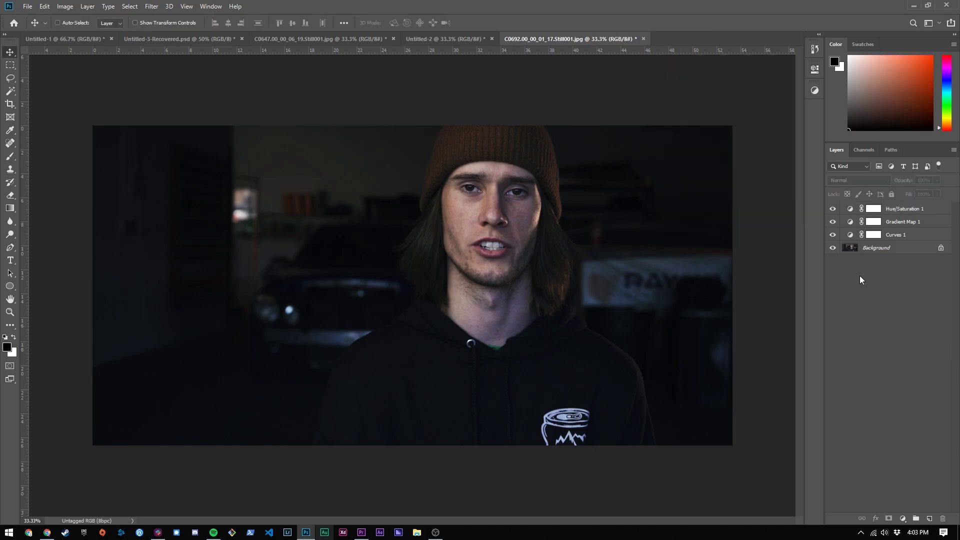
Add a Color Balance adjustment layer with the Shadows at -3 towards cyan, adjust another tonal range, and compare the image without it.
left_click(814, 92)
left_click(734, 121)
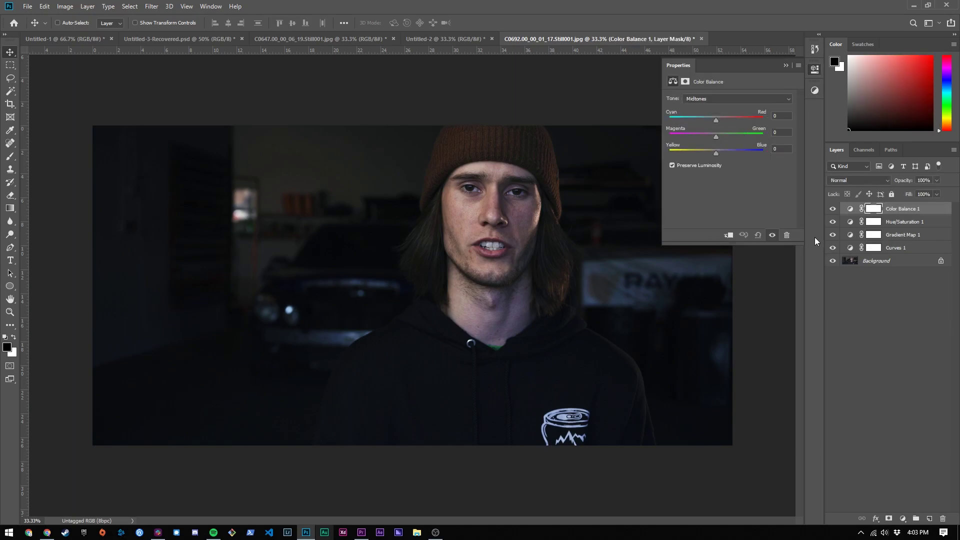
left_click(716, 99)
left_click(715, 107)
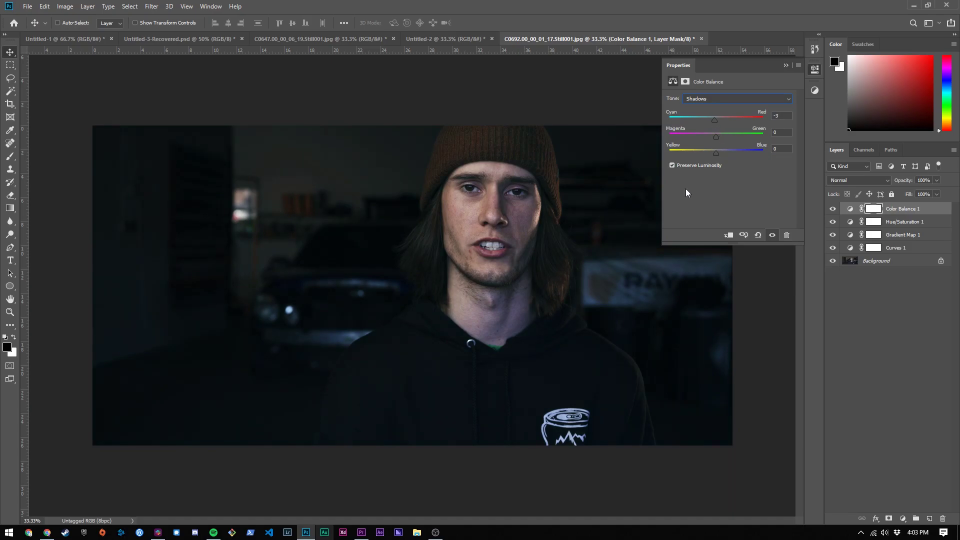
left_click(718, 99)
left_click(713, 111)
left_click(851, 304)
mouse_move(833, 208)
left_mouse_down()
mouse_move(833, 235)
mouse_move(833, 208)
left_mouse_up()
left_click(833, 247)
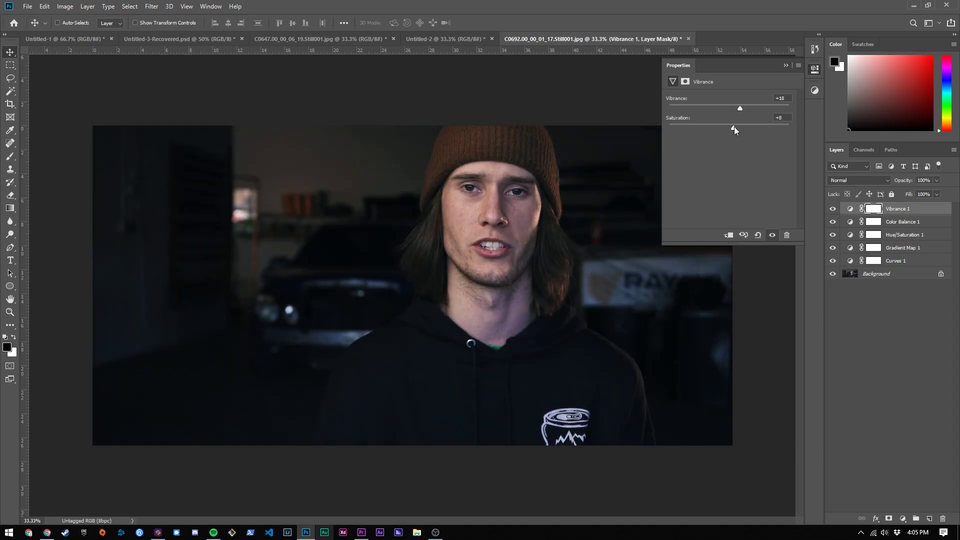
Compare the graded image with the original by hiding and showing all the adjustment layers above the Background.
left_click(840, 311)
left_click_drag(833, 209, 835, 261)
left_click(895, 209)
left_click(898, 260, "shift")
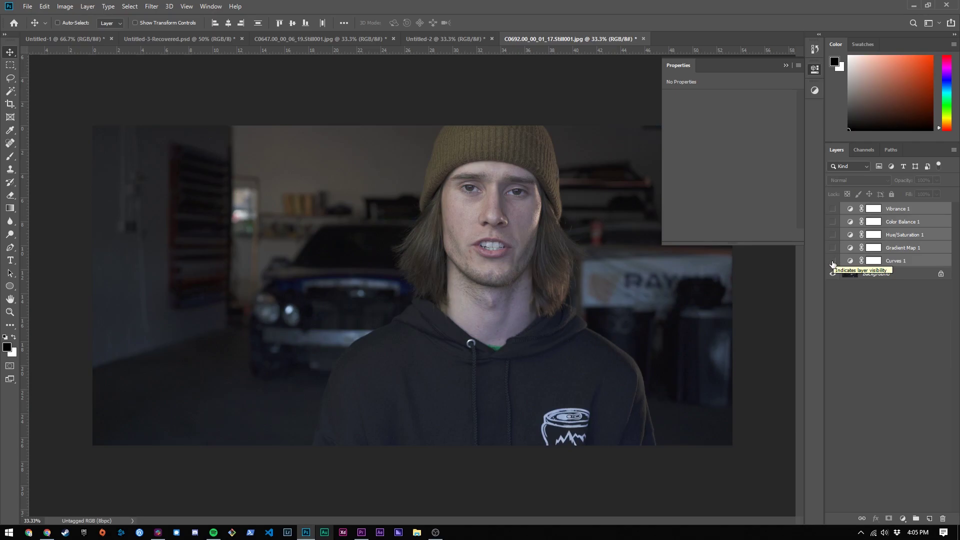
left_click_drag(834, 263, 833, 209)
left_click(951, 330)
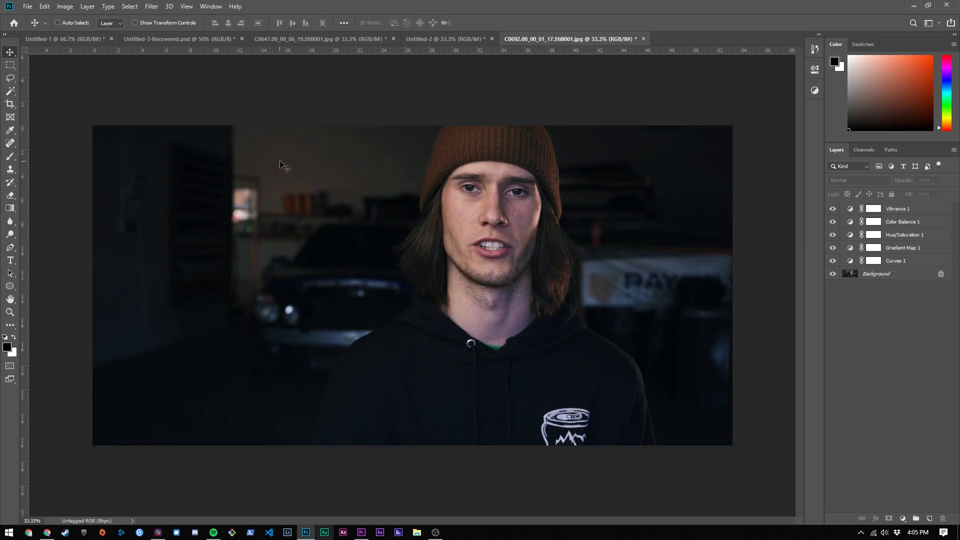
Start exporting the grade as Color Lookup Tables with High quality at 64 grid points in CUBE format.
left_click(28, 6)
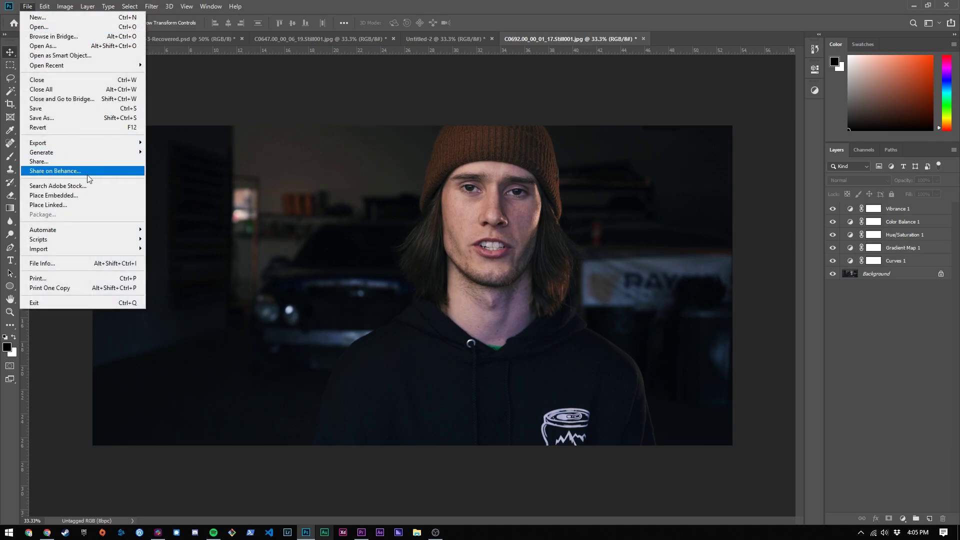
mouse_move(78, 147)
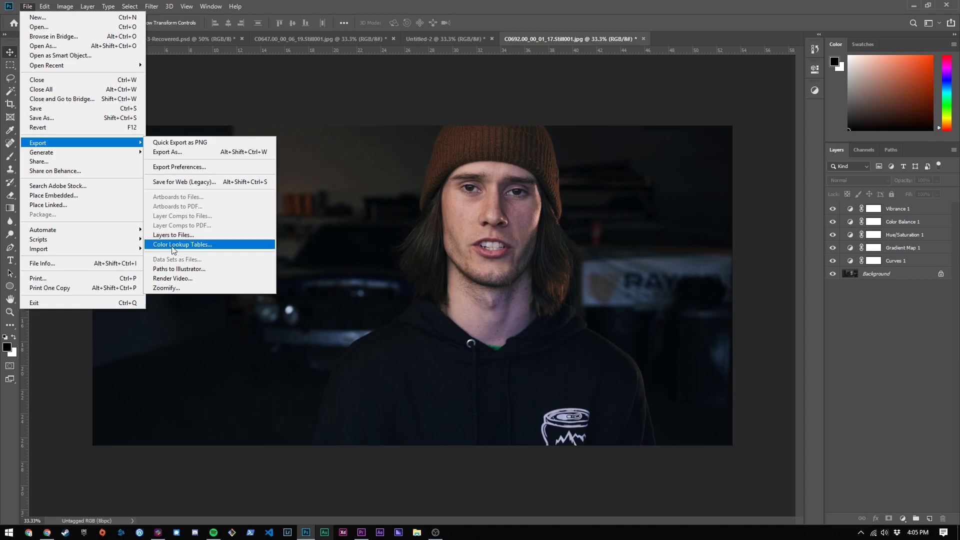
left_click(195, 250)
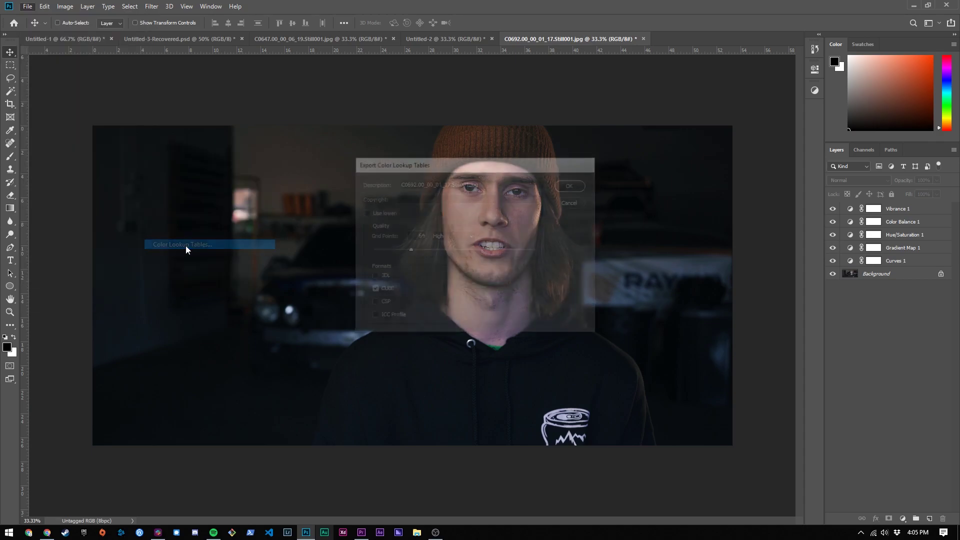
left_click(434, 238)
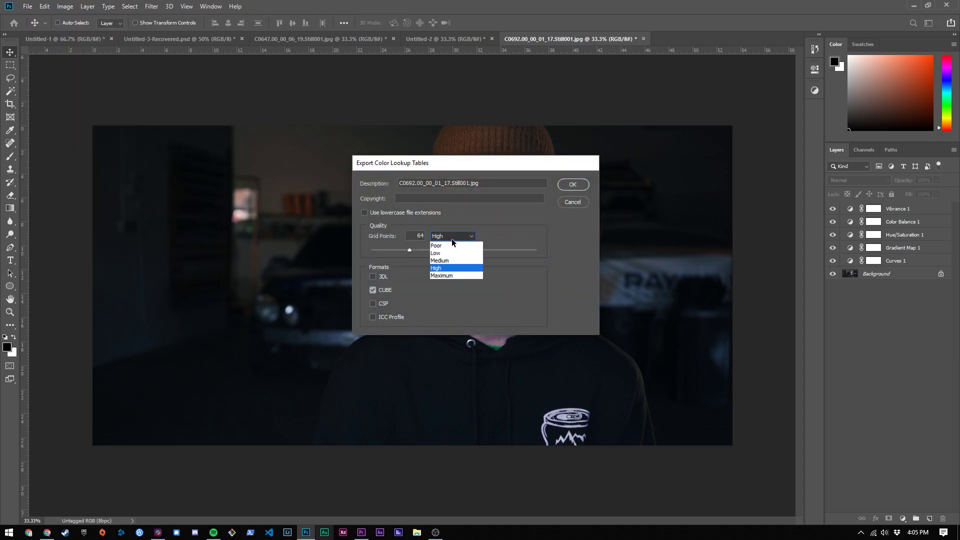
left_click(436, 269)
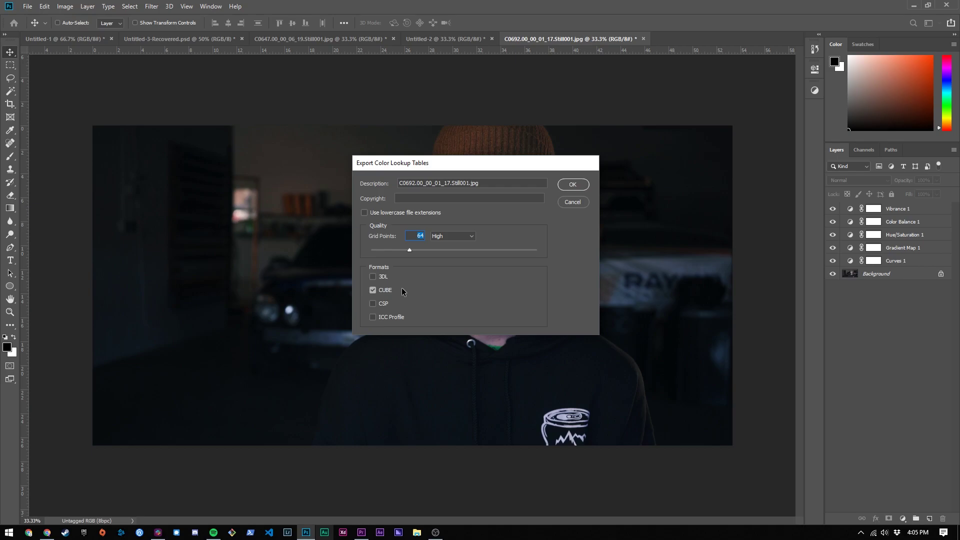
Set the lookup table's description to Max LUT 1 and save it as Max LUT 1 in the Color Grade Test folder.
left_click_drag(493, 183, 382, 192)
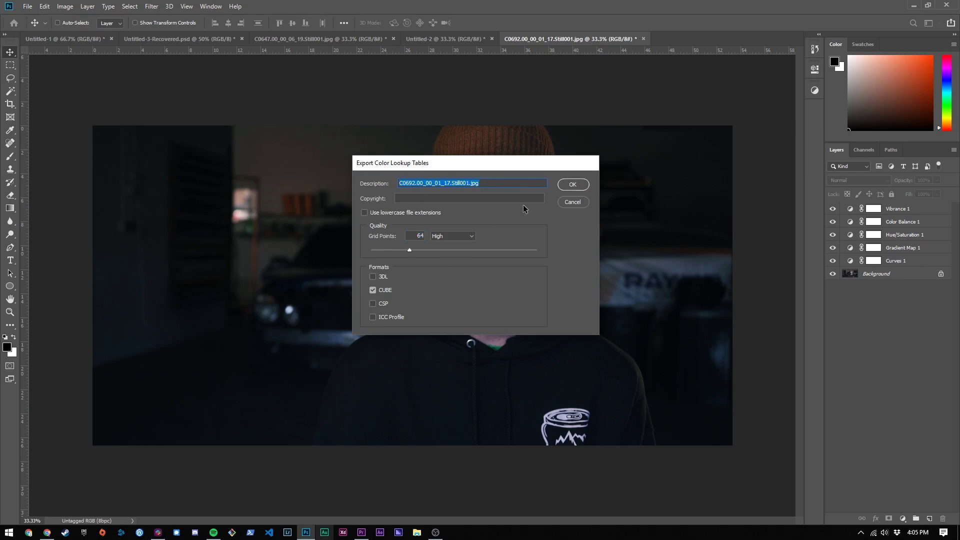
type("Max LUT 1")
left_click(573, 184)
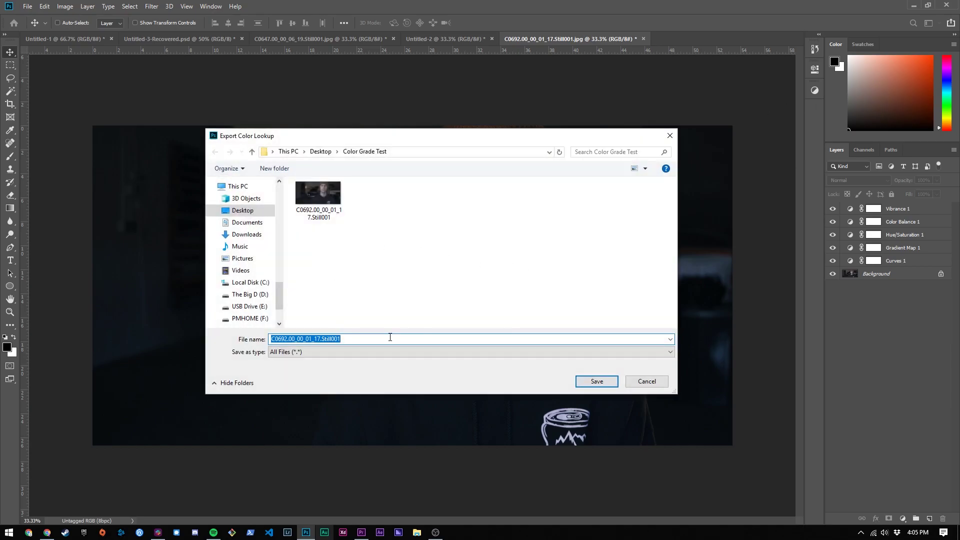
type("Max LUT 1")
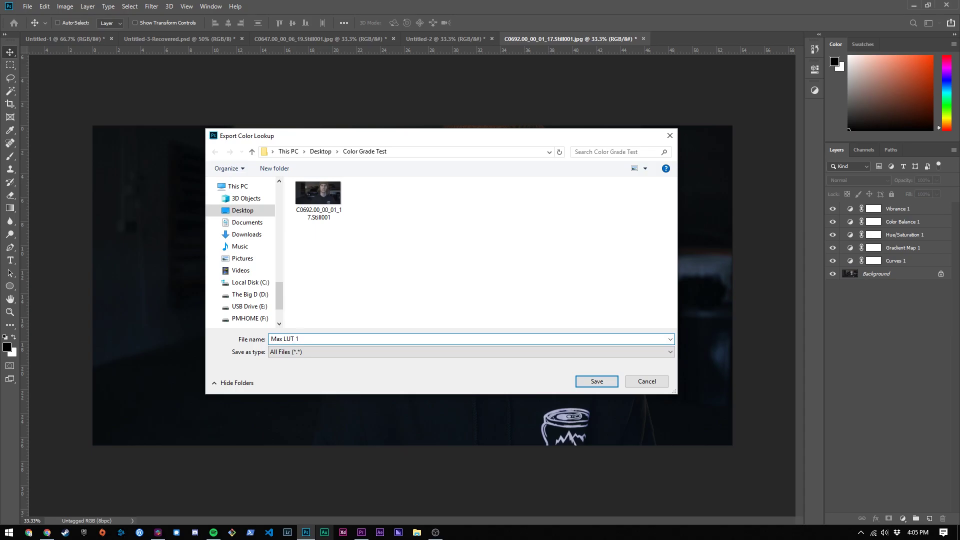
key("Return")
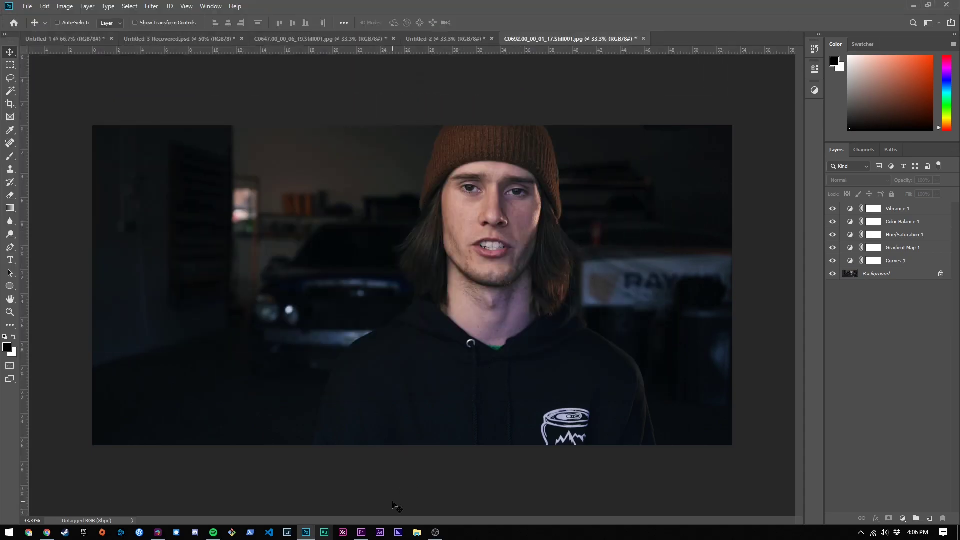
Switch to Premiere Pro, remove the old adjustment layer above C0692.MP4 and move the playhead to 00:00:02:20.
left_click(361, 532)
left_click(486, 445)
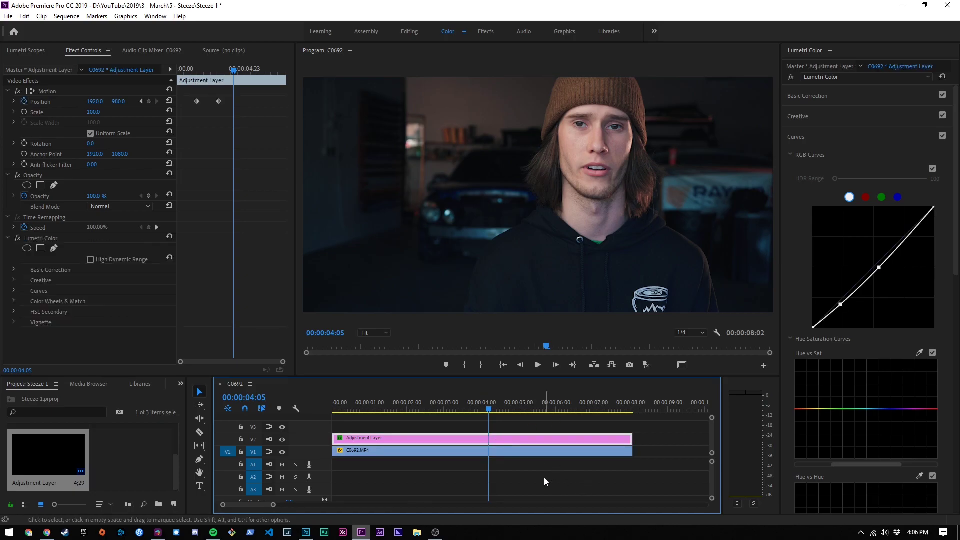
left_click(537, 468)
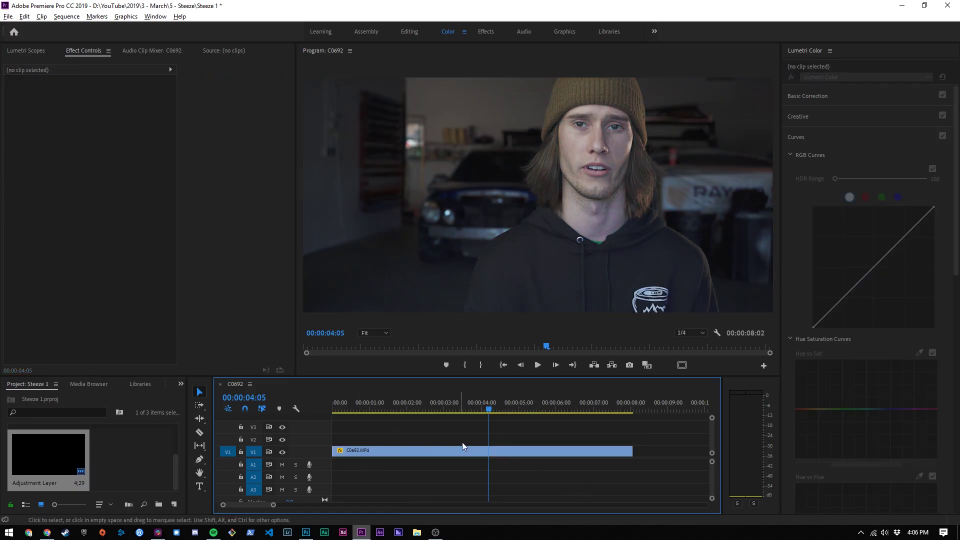
left_click_drag(490, 409, 437, 409)
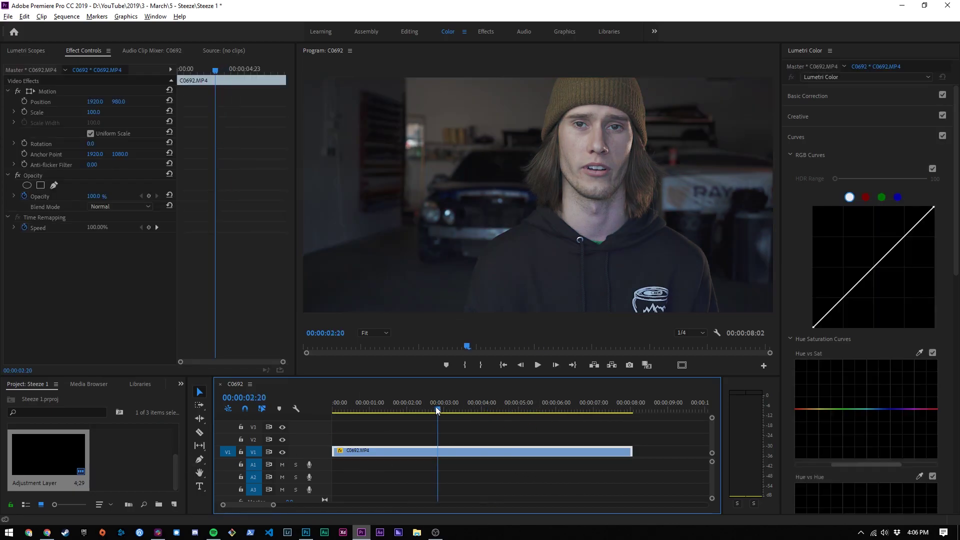
Create a new adjustment layer and place it on track V2, extended to span the whole C0692.MP4 clip.
left_click(174, 506)
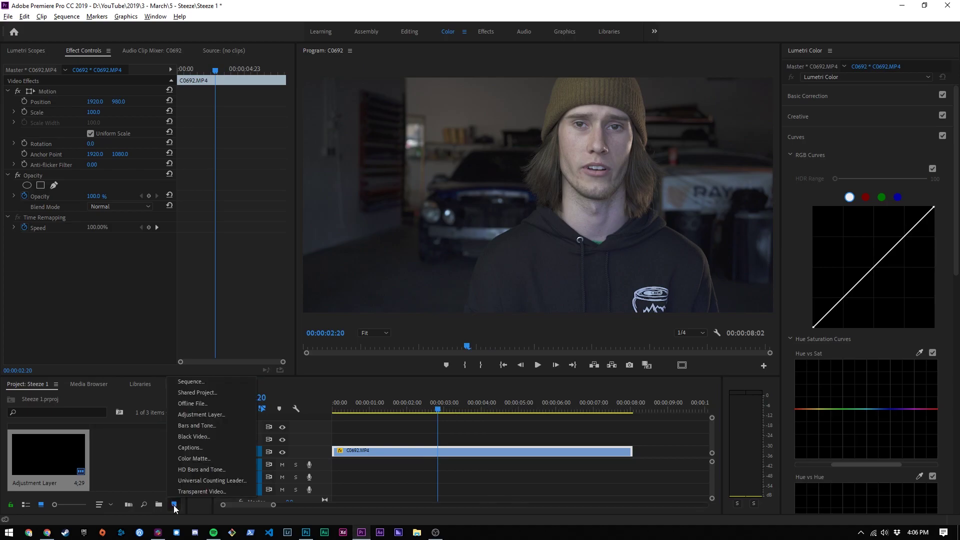
left_click(197, 416)
left_click(485, 303)
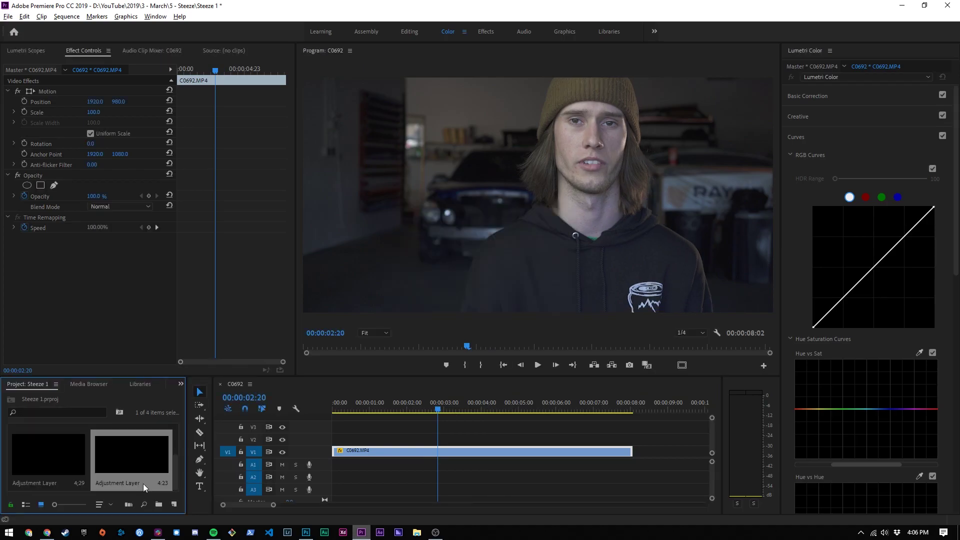
left_click_drag(143, 485, 343, 439)
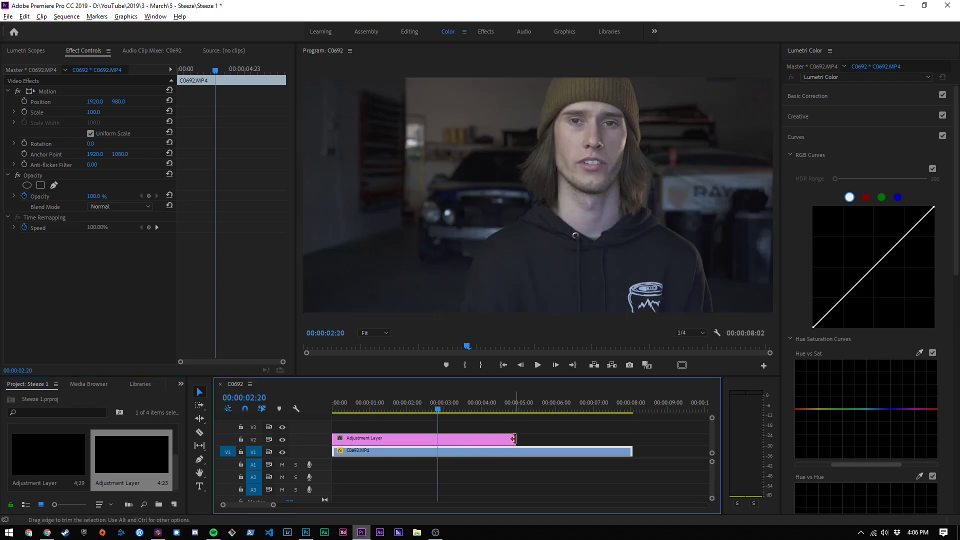
left_click_drag(512, 440, 632, 439)
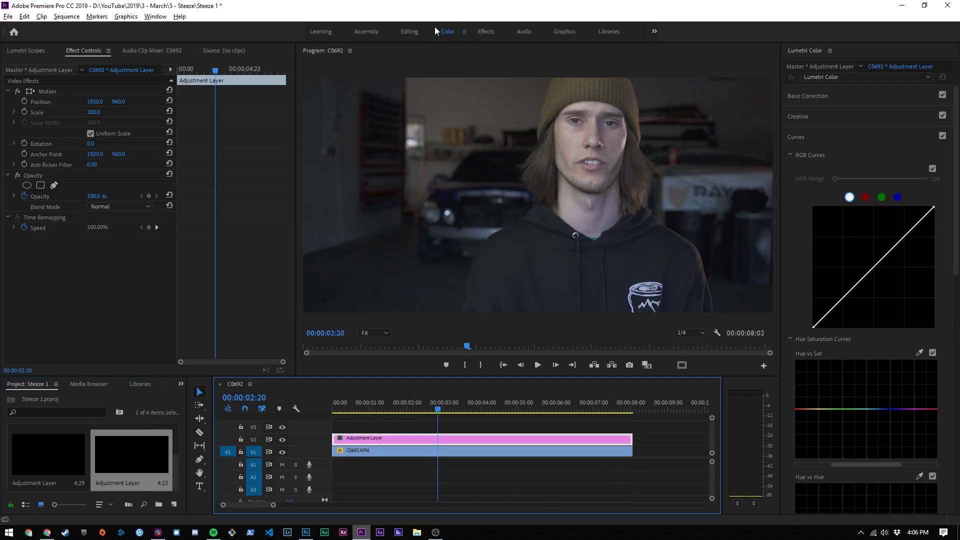
Apply Max LUT 1.CUBE from the Color Grade Test folder as the adjustment layer's Creative look in Lumetri Color.
left_click(801, 117)
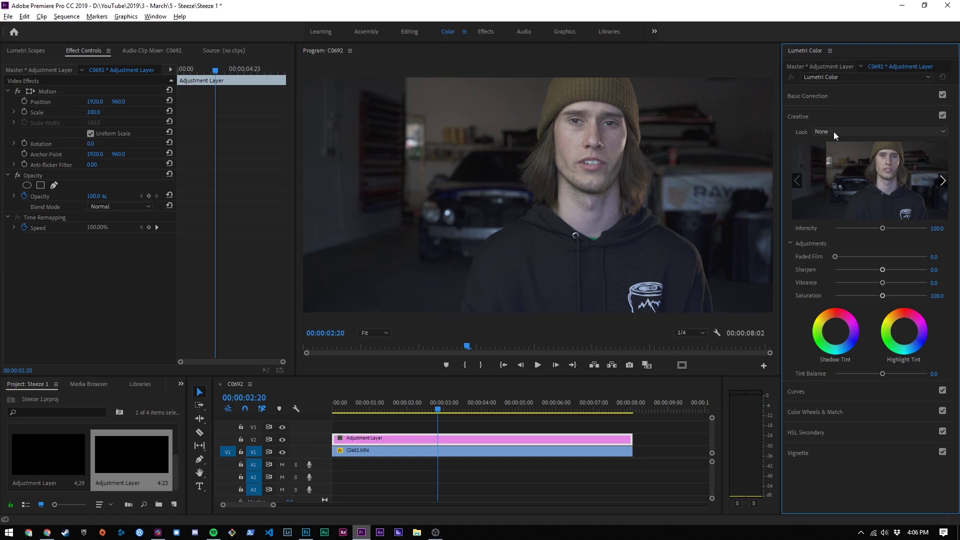
left_click(834, 132)
left_click(810, 163)
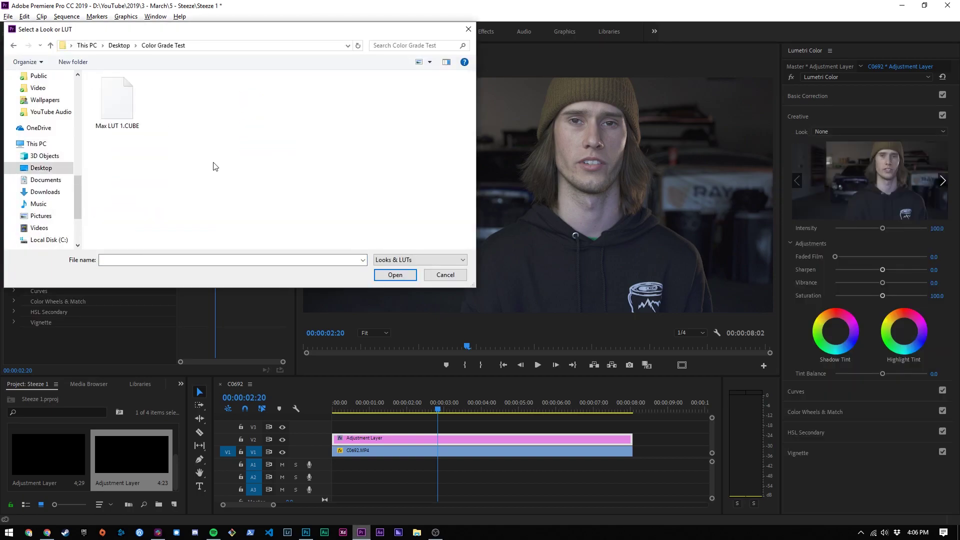
double_click(120, 111)
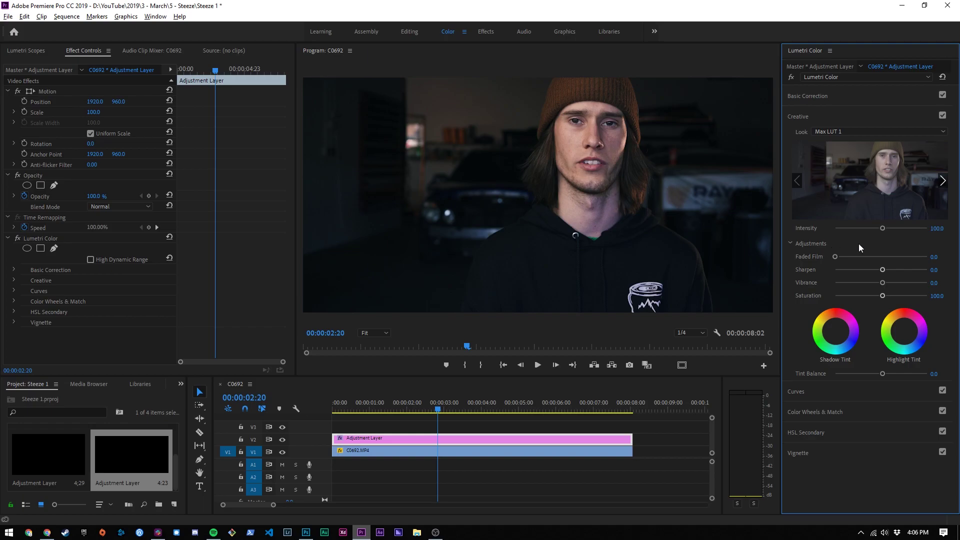
Try different values for the look's Intensity and the Vibrance, and reset both to their defaults.
mouse_move(882, 227)
left_mouse_down()
mouse_move(842, 226)
mouse_move(931, 230)
mouse_move(843, 229)
mouse_move(919, 232)
mouse_move(872, 228)
mouse_move(884, 228)
left_mouse_up()
double_click(883, 229)
left_click_drag(934, 283, 871, 285)
double_click(892, 284)
double_click(871, 286)
Fine-tune the brightness of the Shadows in the adjustment layer's Color Wheels & Match settings.
left_click(811, 418)
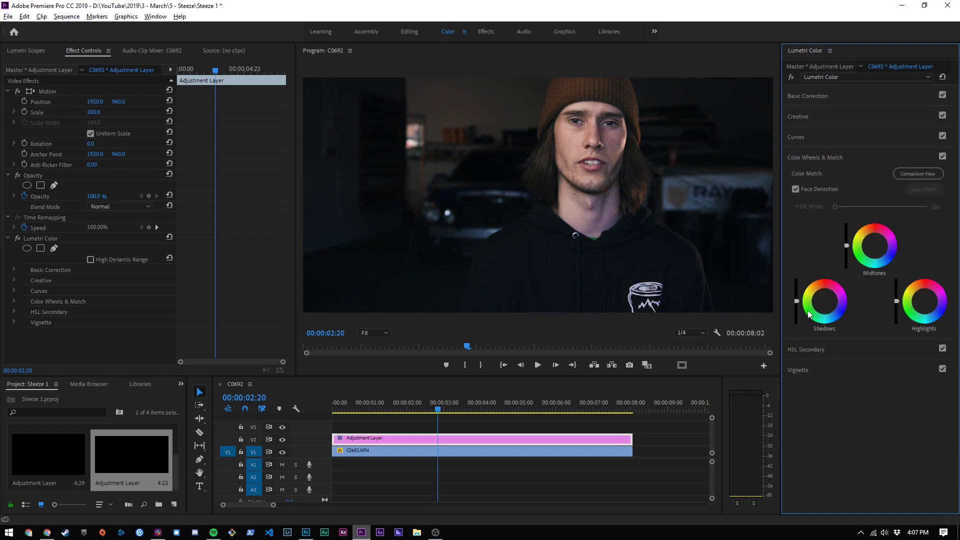
left_click_drag(797, 302, 797, 301)
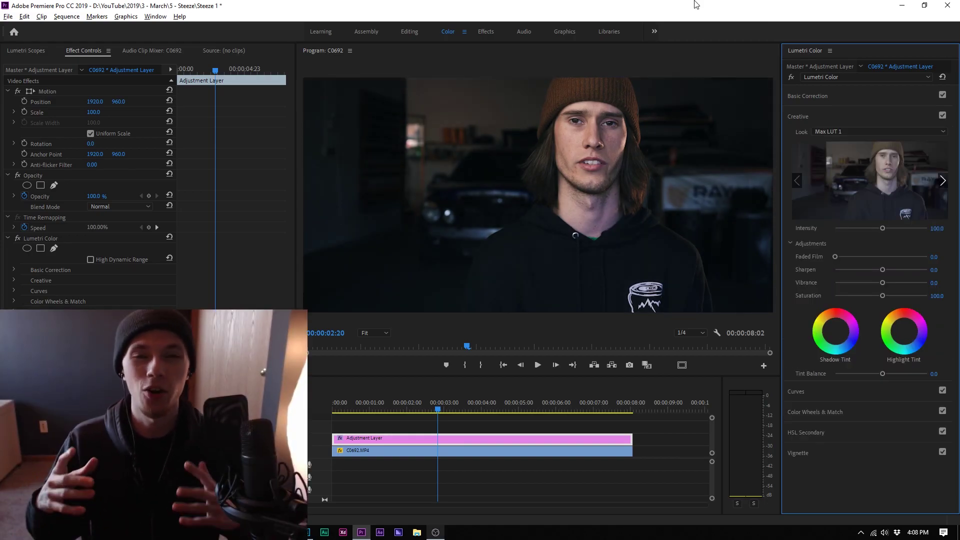